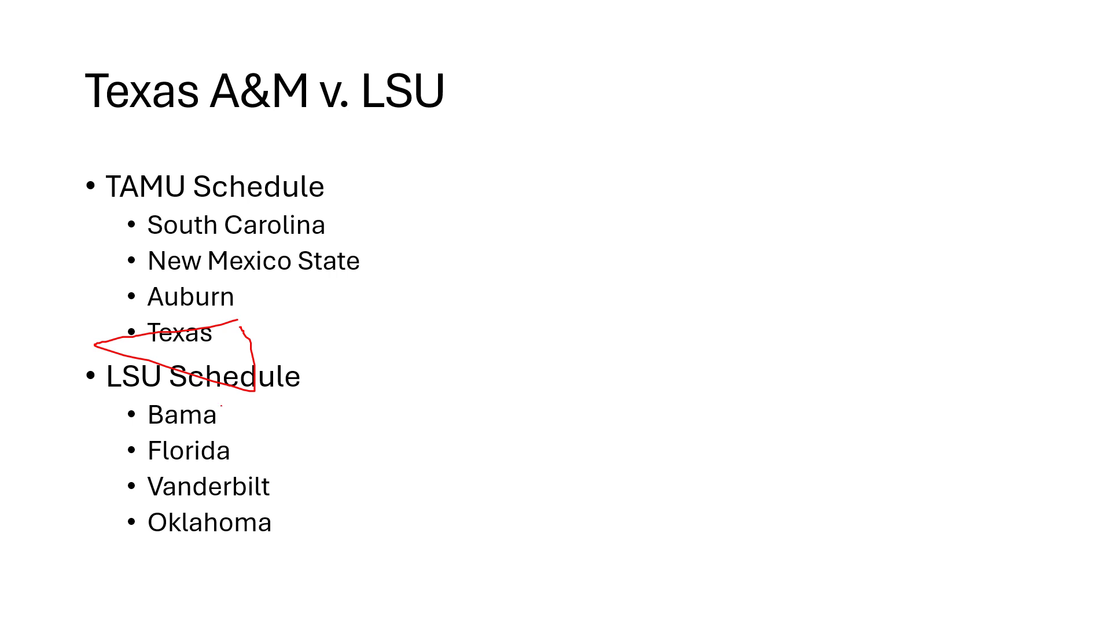
- Circle Bama in red on the LSU schedule of the Texas A&M v. LSU slide
{"action": "mouse_move", "coordinate": [221, 405]}
{"action": "left_mouse_down"}
{"action": "mouse_move", "coordinate": [121, 413]}
{"action": "mouse_move", "coordinate": [204, 421]}
{"action": "mouse_move", "coordinate": [208, 398]}
{"action": "left_mouse_up"}
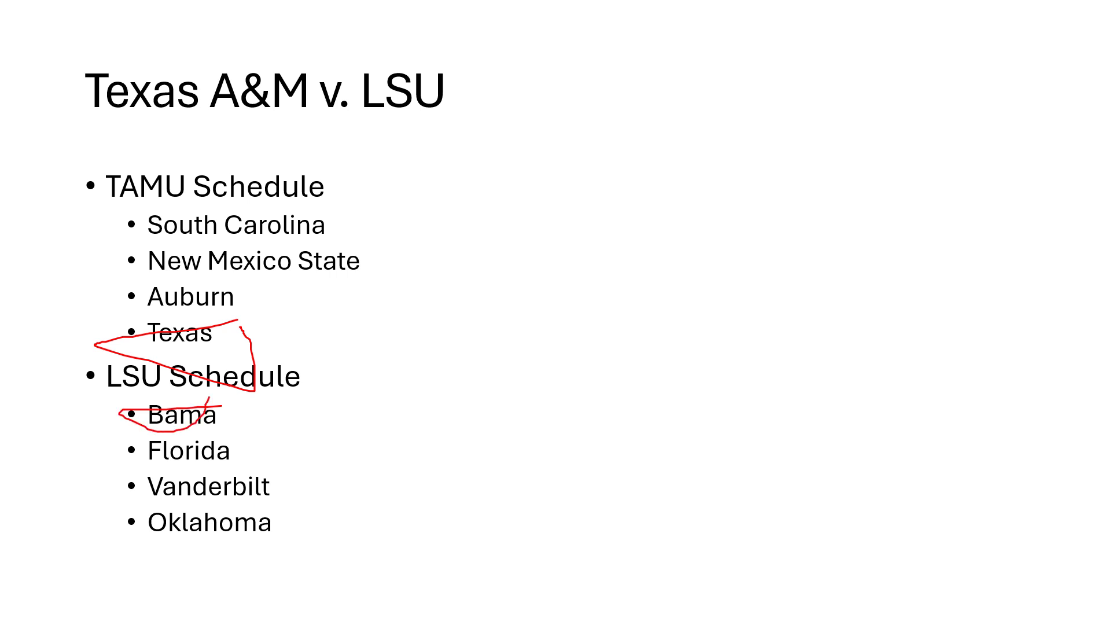